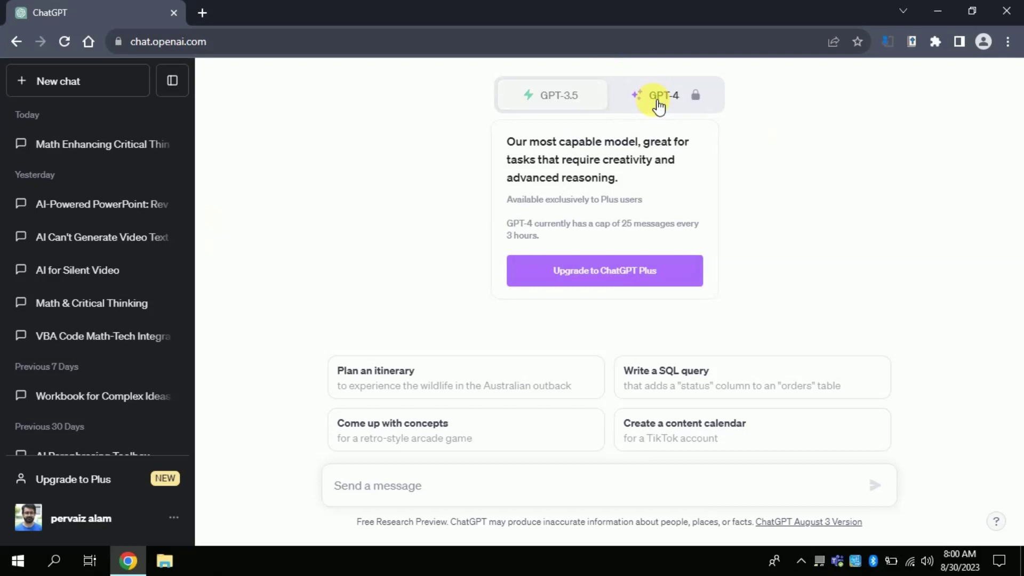
left_click(658, 102)
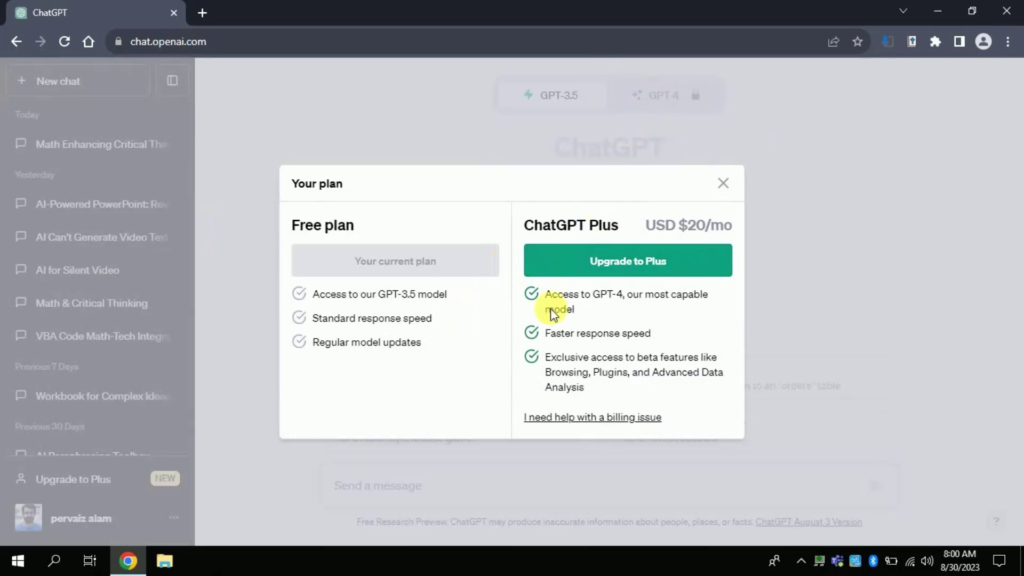
left_click(723, 183)
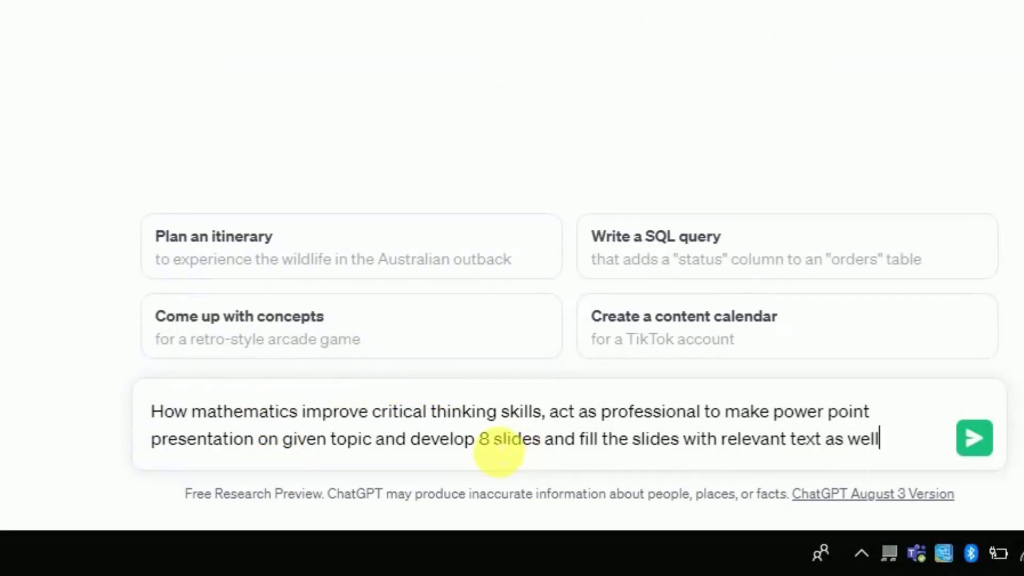
Change the prompt's slide count to 6 and review its topic, professional-role and fill-with-text wording.
type("6")
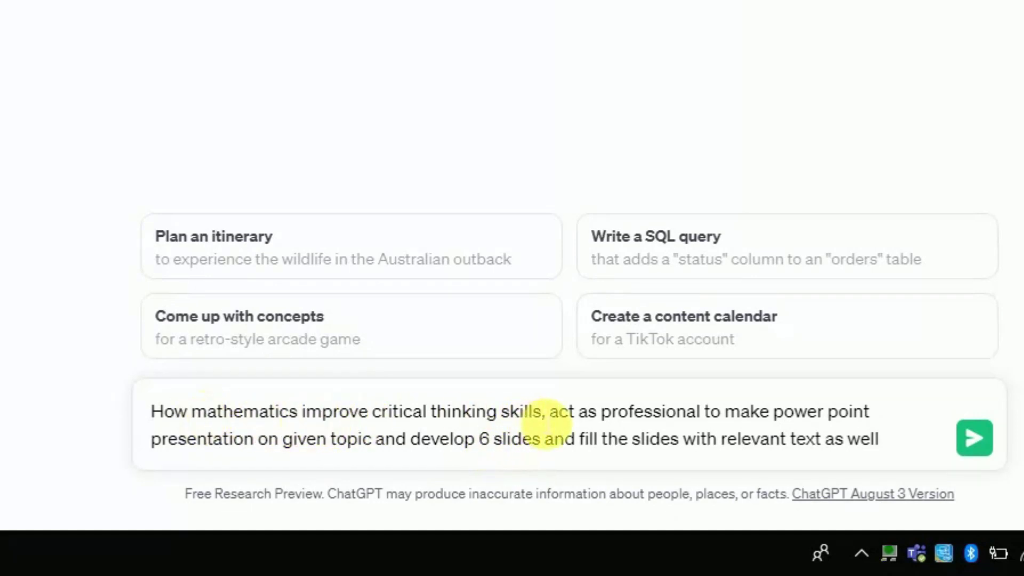
left_click_drag(543, 421, 214, 438)
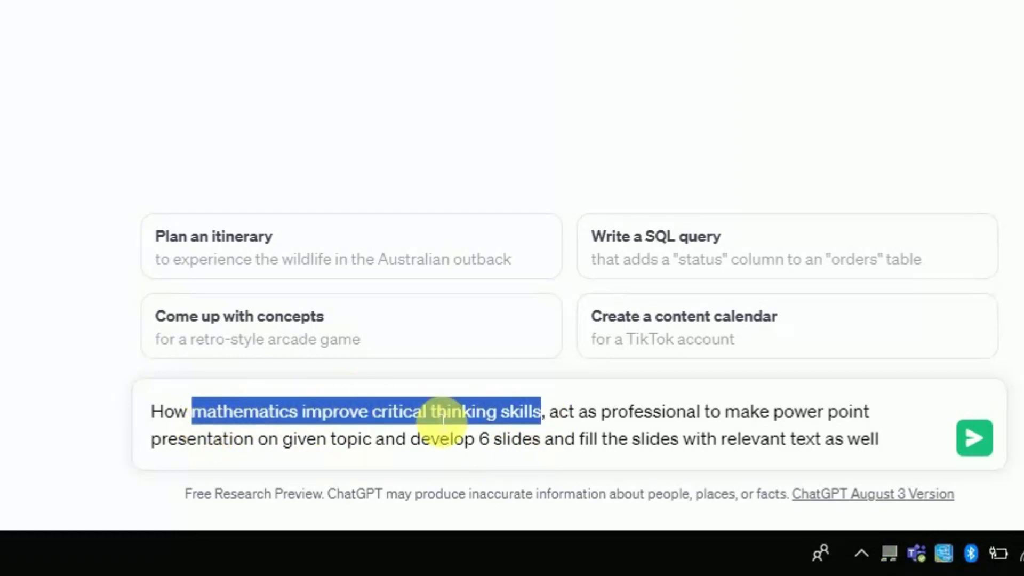
left_click(591, 439)
left_click_drag(598, 414, 928, 420)
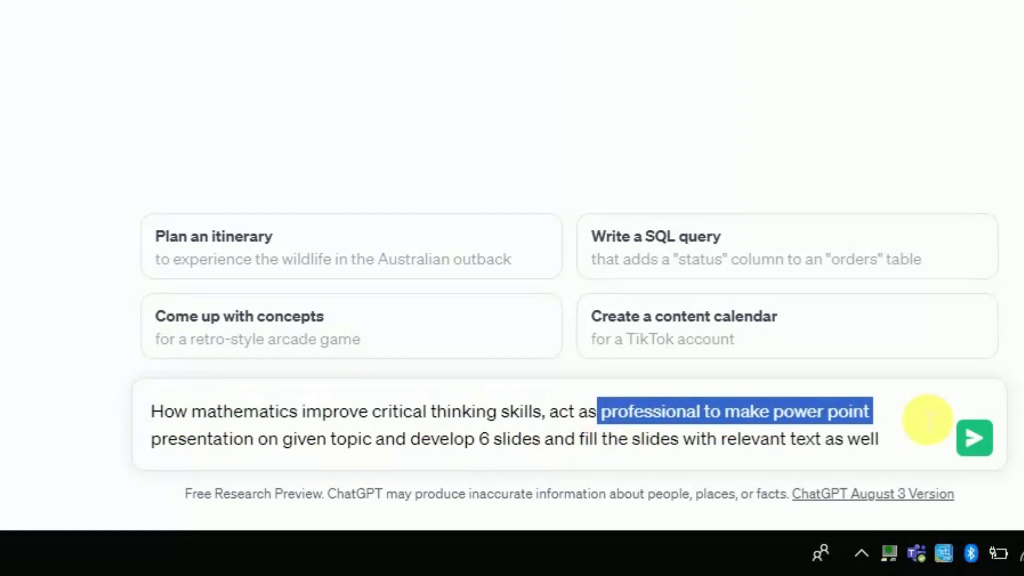
left_click(491, 454)
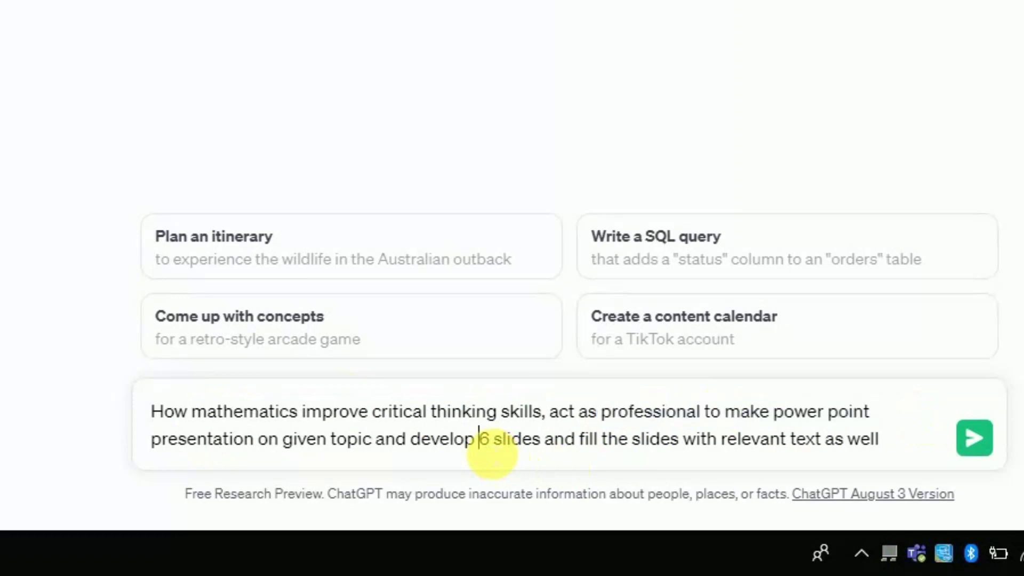
left_click(651, 437)
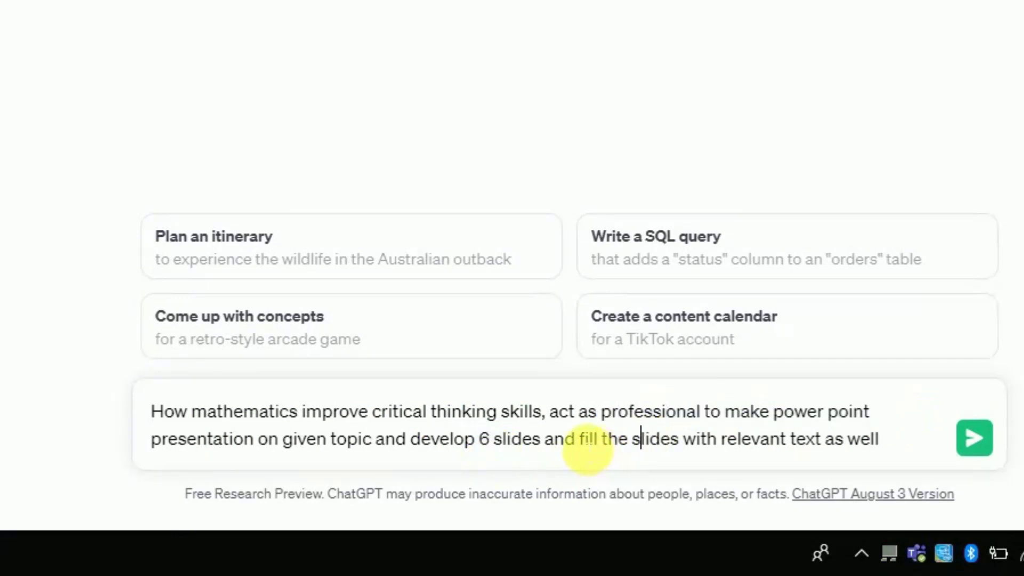
left_click_drag(580, 440, 955, 443)
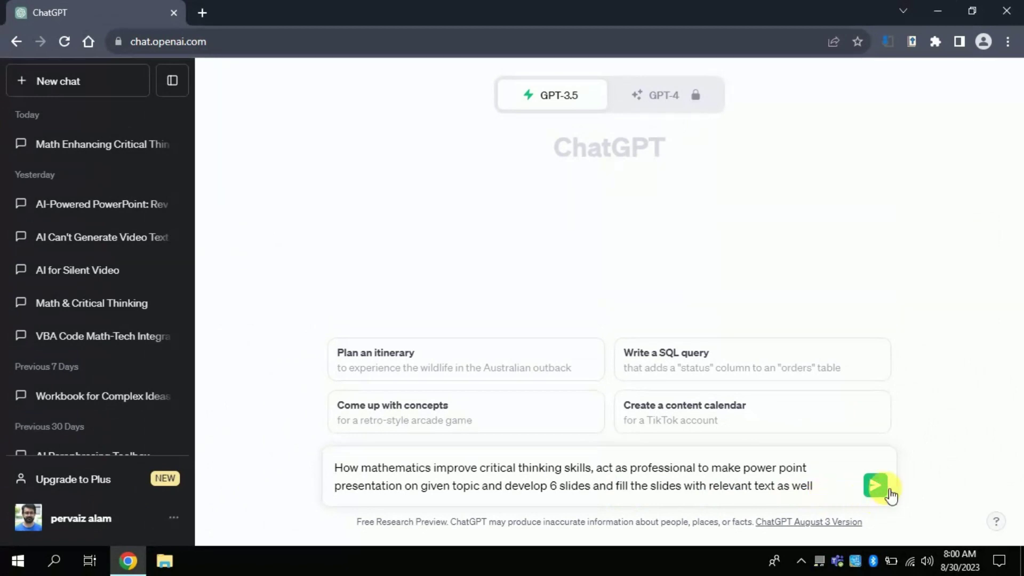
Send the 6-slide prompt and scroll through ChatGPT's Introduction-to-Conclusion outline.
left_click(876, 486)
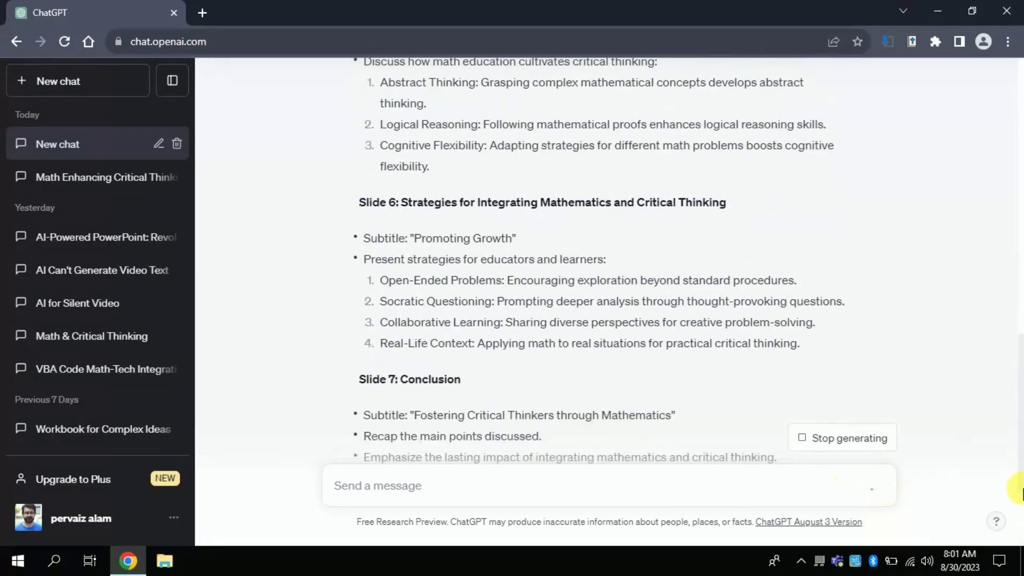
scroll(1020, 405, "down", 1)
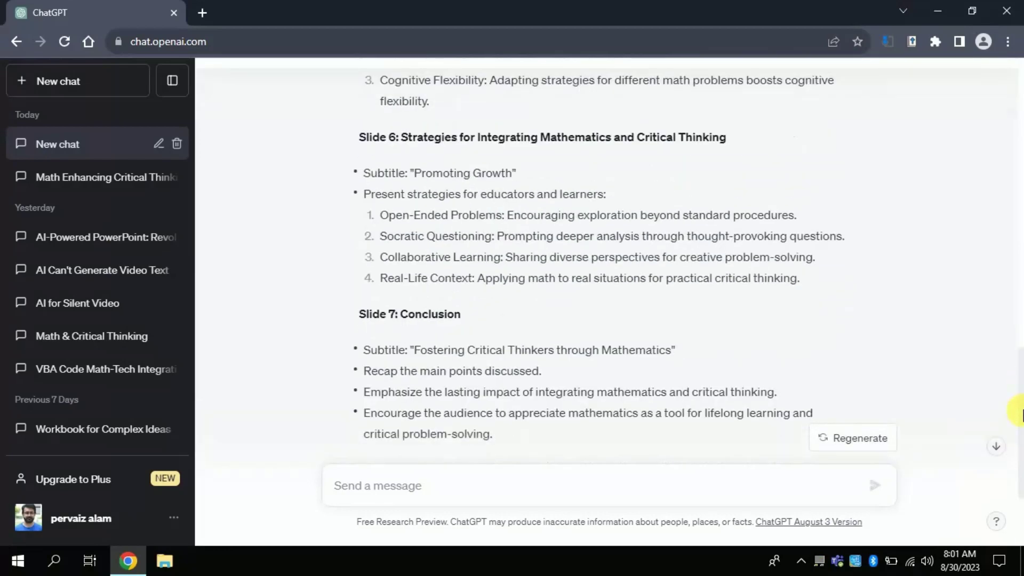
left_click_drag(1020, 414, 1020, 134)
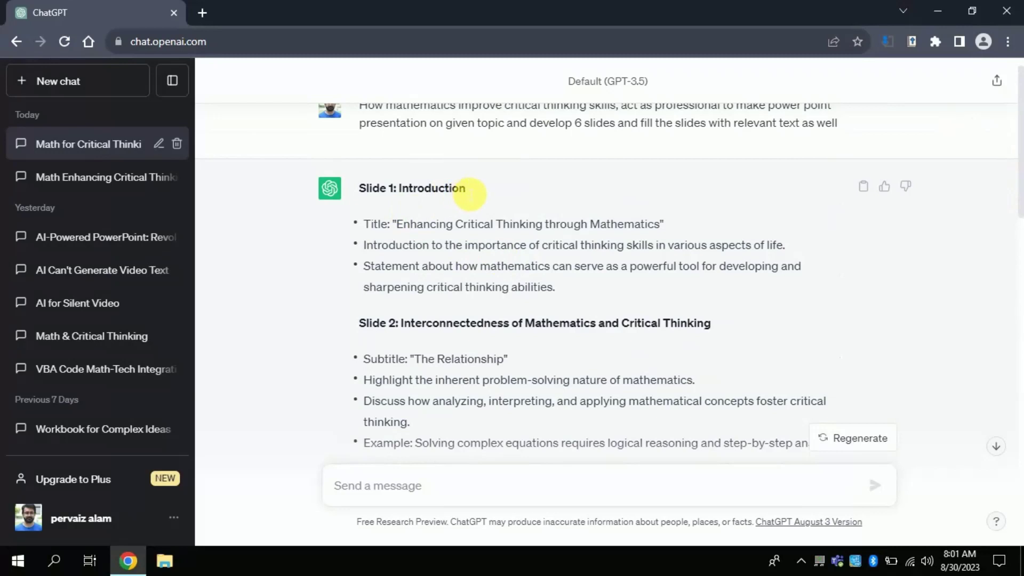
Review Slide 1 of the outline: the Introduction heading, title and first bullet.
left_click_drag(467, 190, 416, 190)
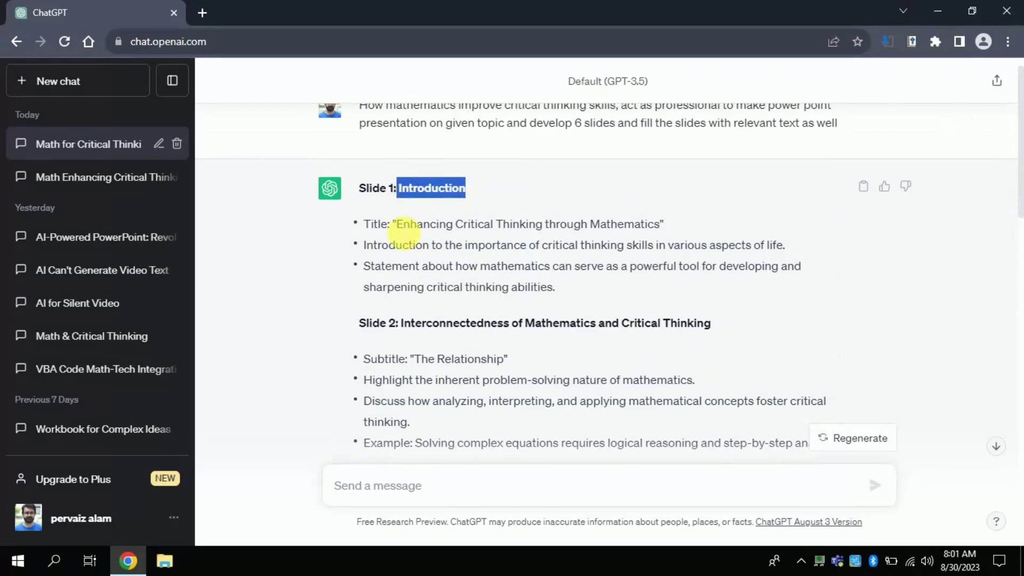
left_click_drag(398, 224, 655, 216)
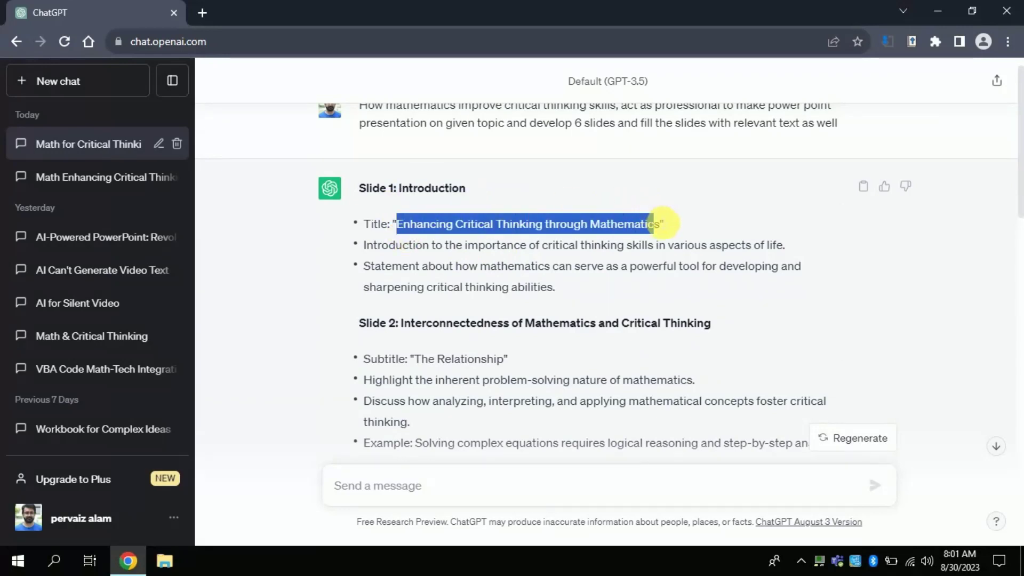
left_click(660, 223)
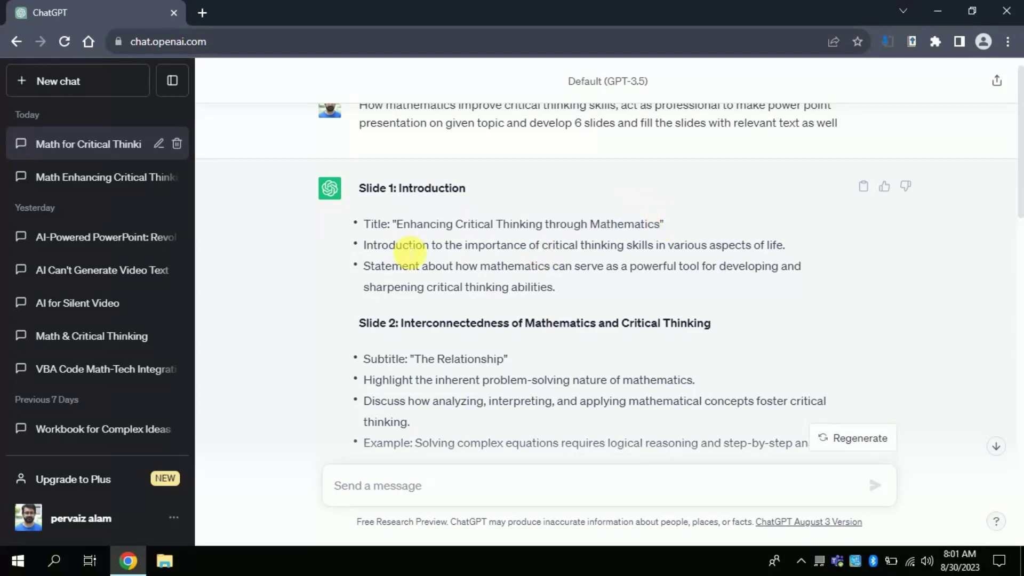
left_click_drag(364, 249, 783, 254)
left_click(783, 254)
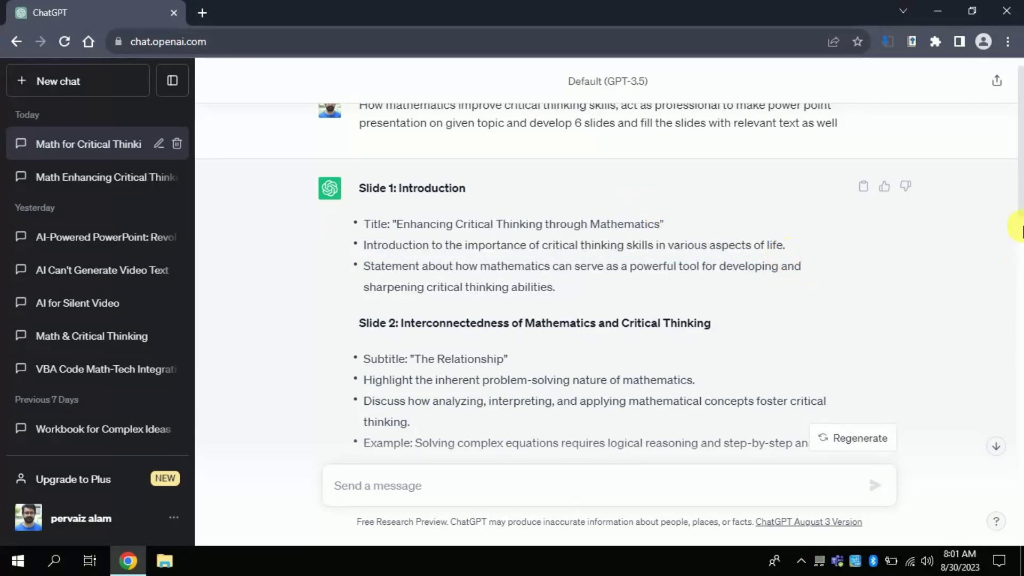
Scroll on to review Slide 2's heading and subtitle and the Real-World Applications section.
scroll(1017, 211, "down", 2)
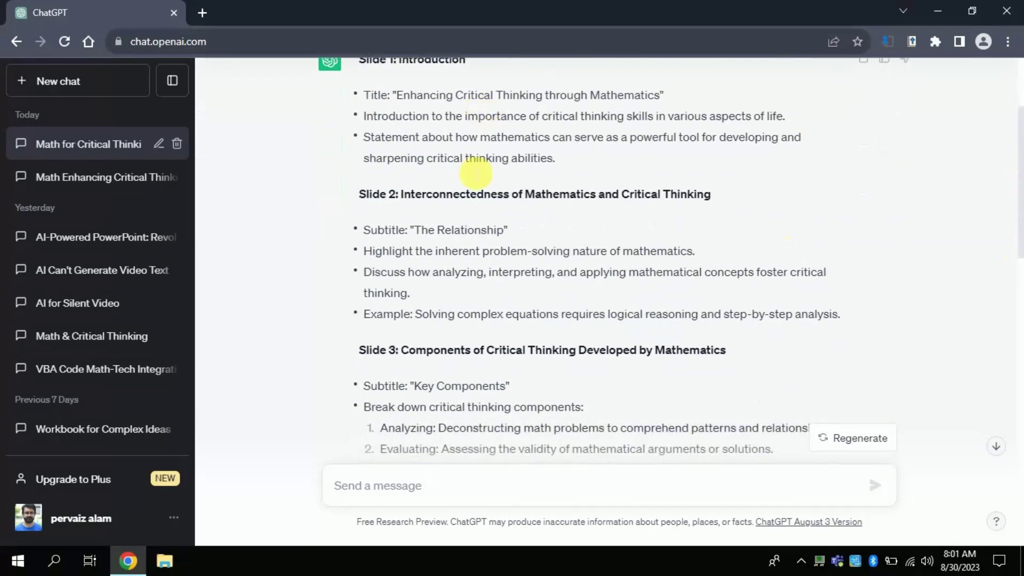
left_click_drag(401, 198, 778, 221)
left_click(757, 203)
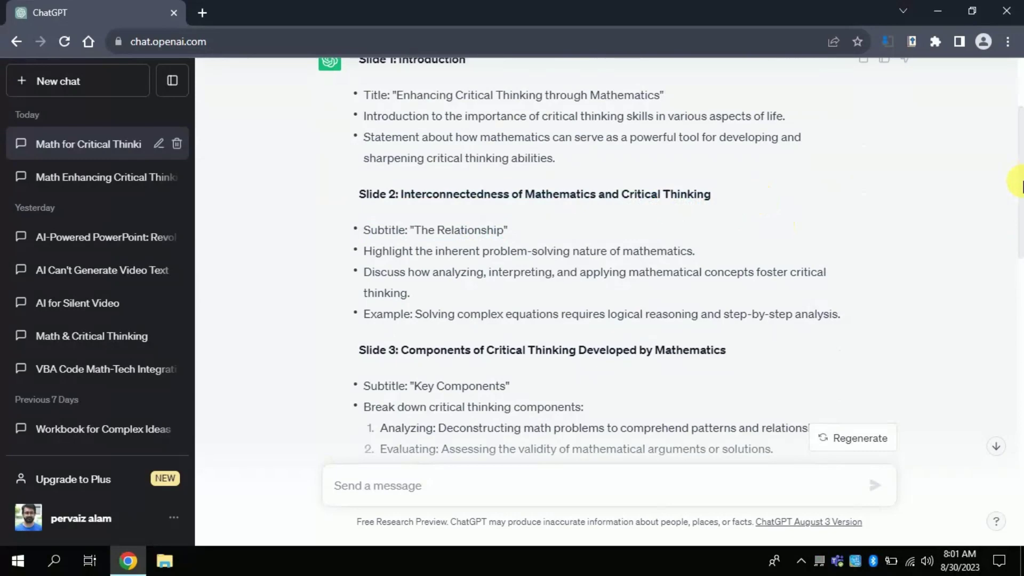
left_click_drag(1021, 222, 1019, 347)
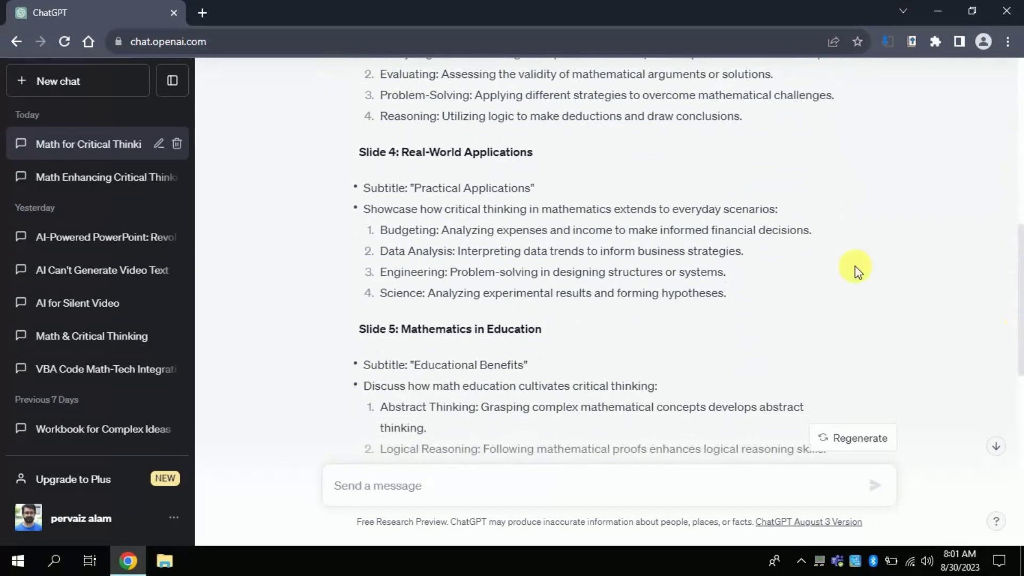
left_click_drag(535, 152, 399, 153)
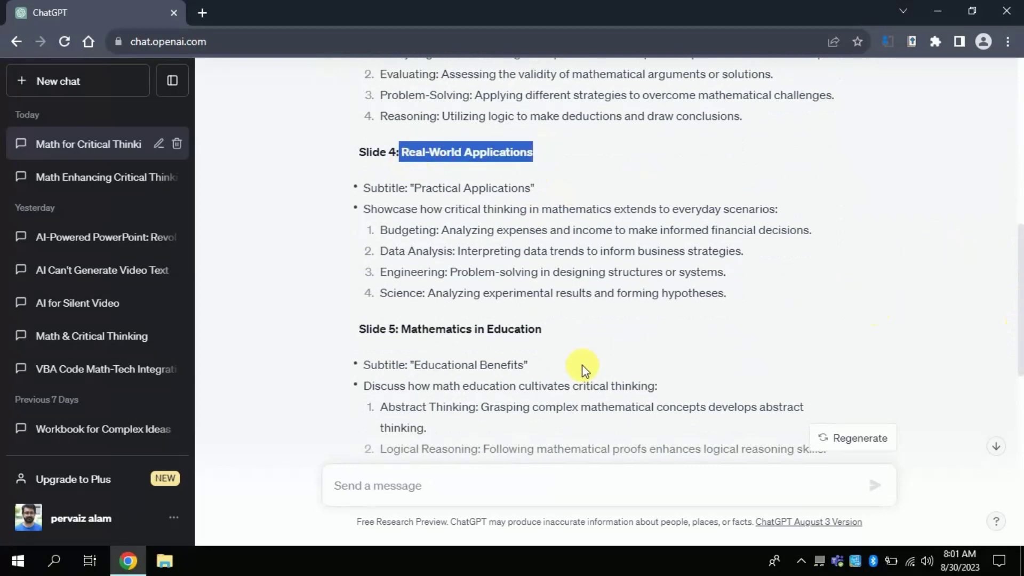
left_click(594, 334)
left_click_drag(1016, 264, 1020, 466)
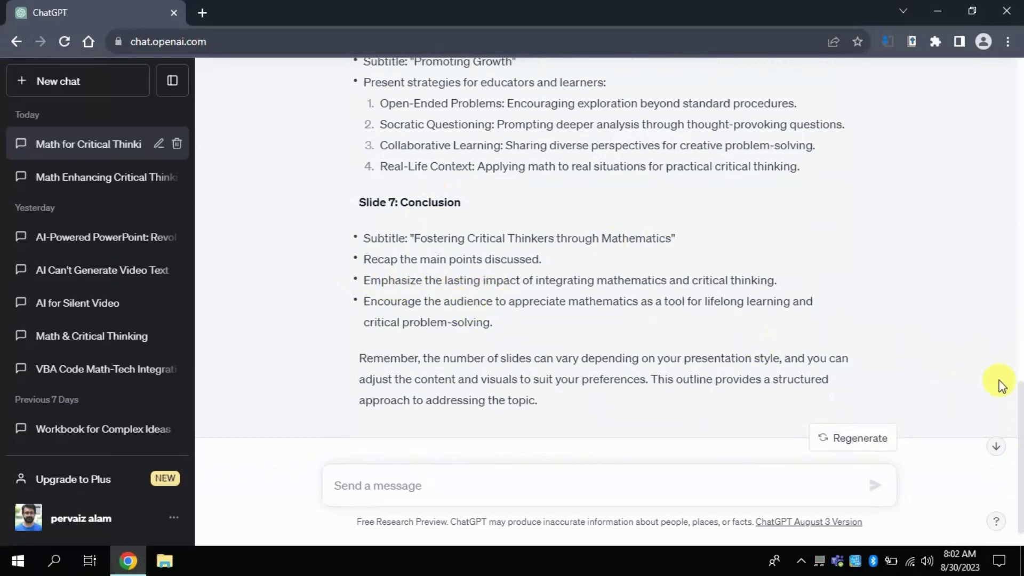
left_click_drag(1019, 446, 1021, 142)
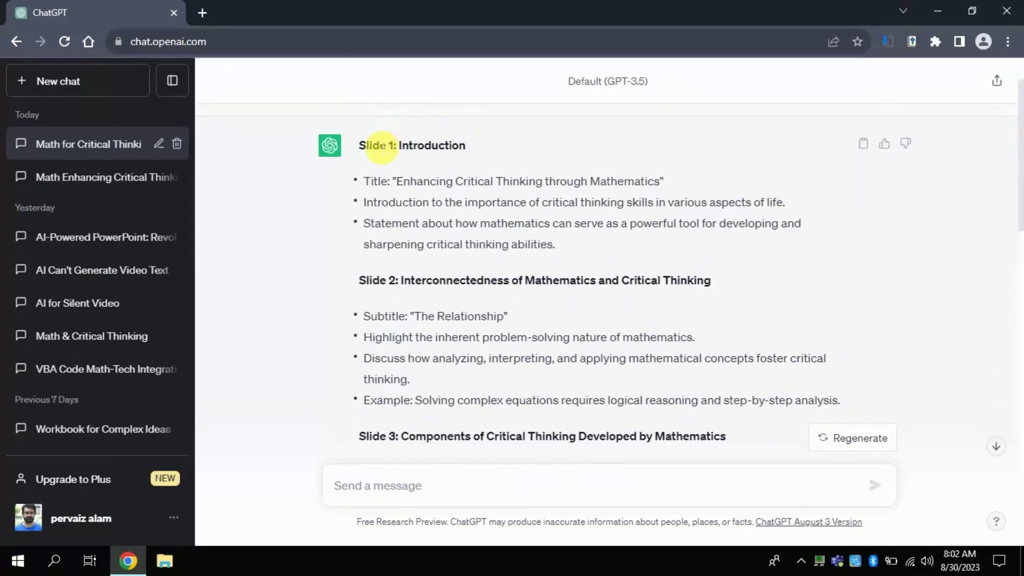
Copy the whole outline from Slide 1 to Slide 7 and open a new browser tab.
left_click_drag(360, 146, 530, 288)
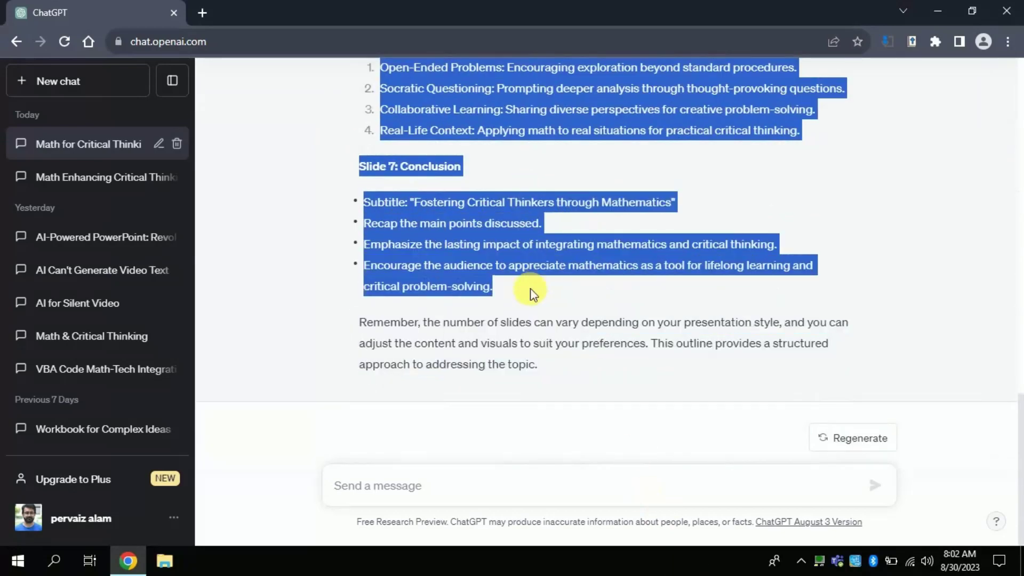
right_click(466, 255)
left_click(480, 266)
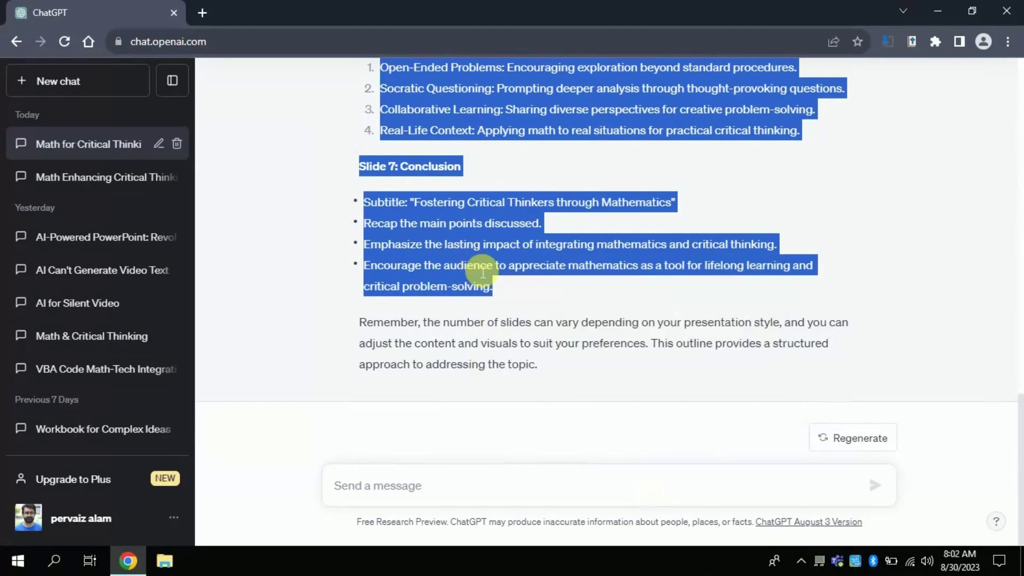
left_click(203, 12)
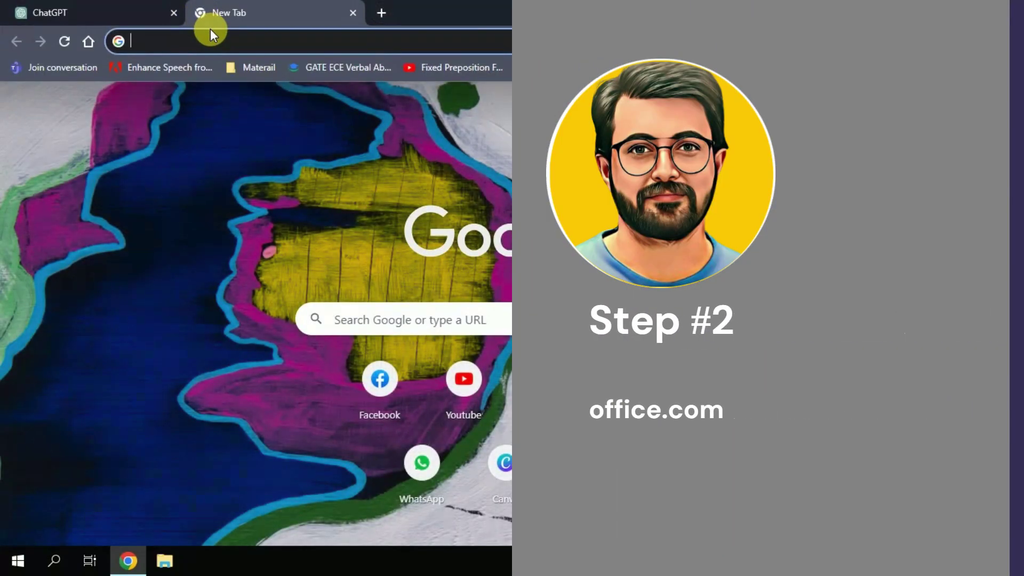
Go to office.com in the address bar, correcting the misspelled address first.
type("oof")
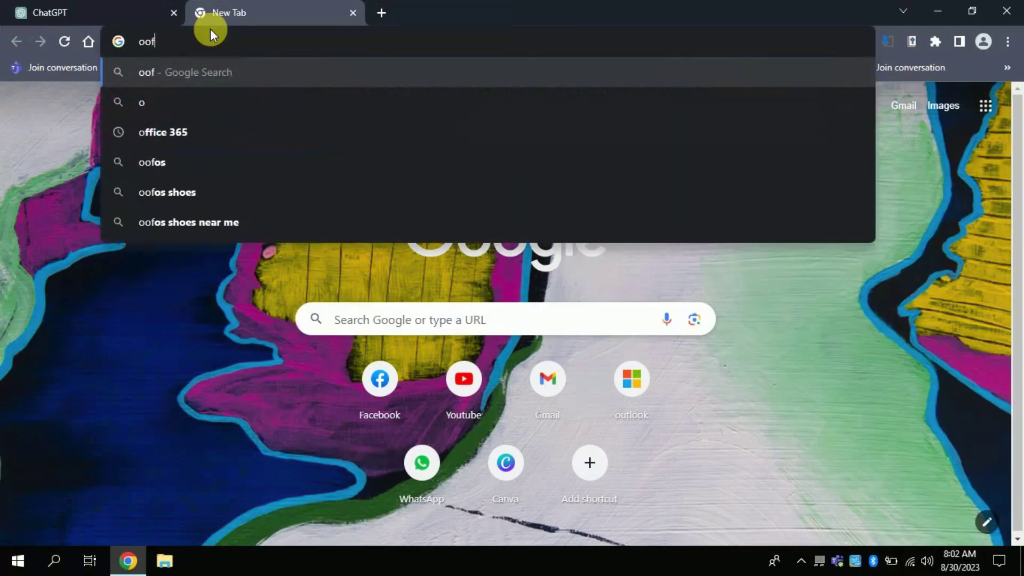
type("ice")
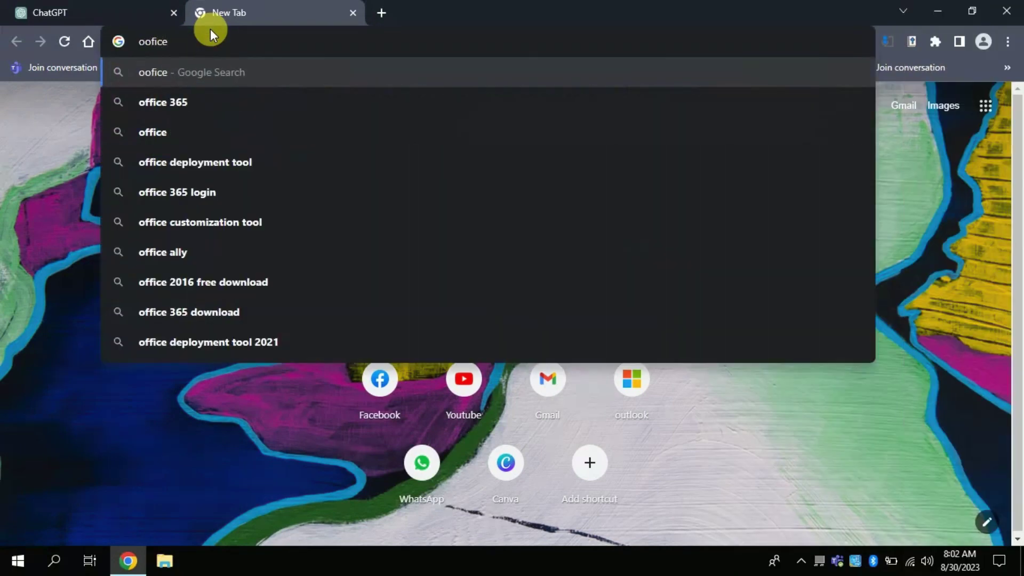
type(".")
key("BackSpace")
key("BackSpace")
key("BackSpace")
key("BackSpace")
key("BackSpace")
key("BackSpace")
key("BackSpace")
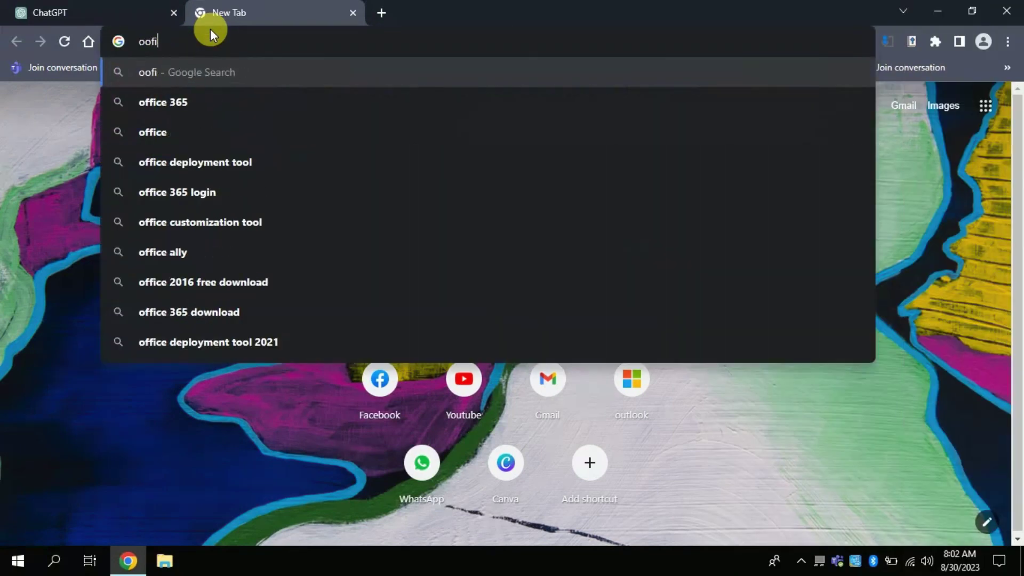
type("od")
key("BackSpace")
type("ffice.")
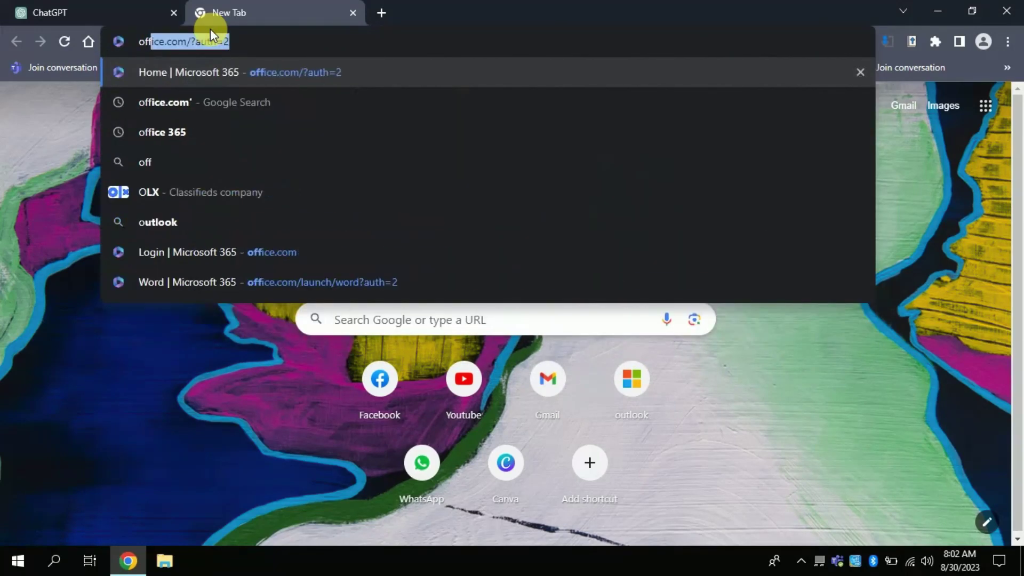
type("com")
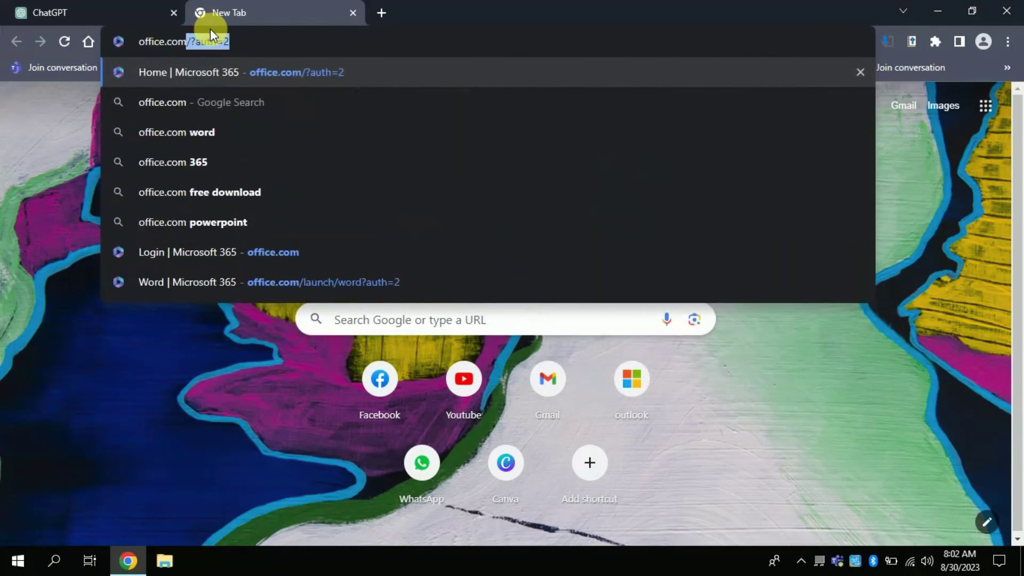
key("Return")
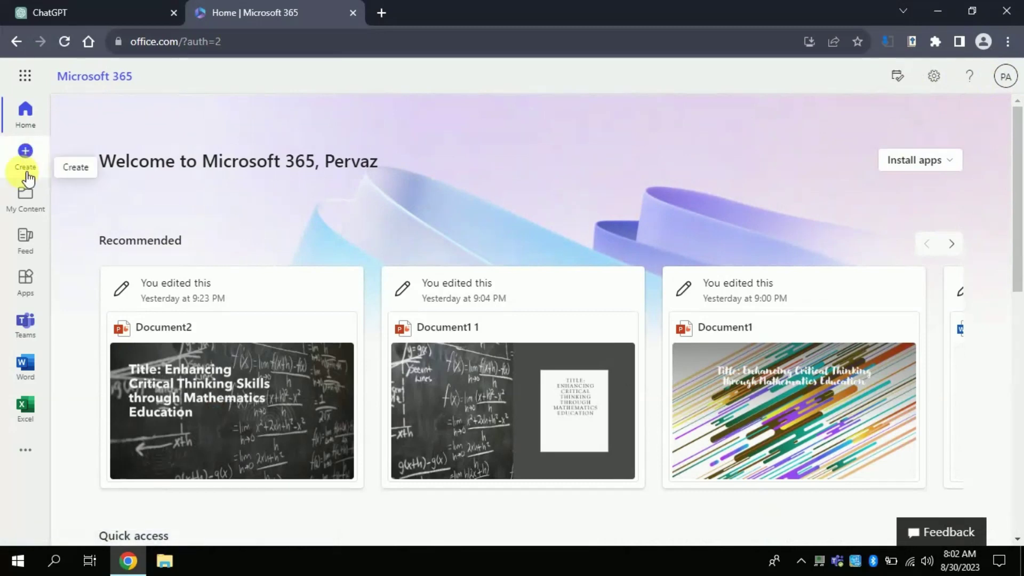
Create a blank document from Word's start page in Microsoft 365.
left_click(25, 364)
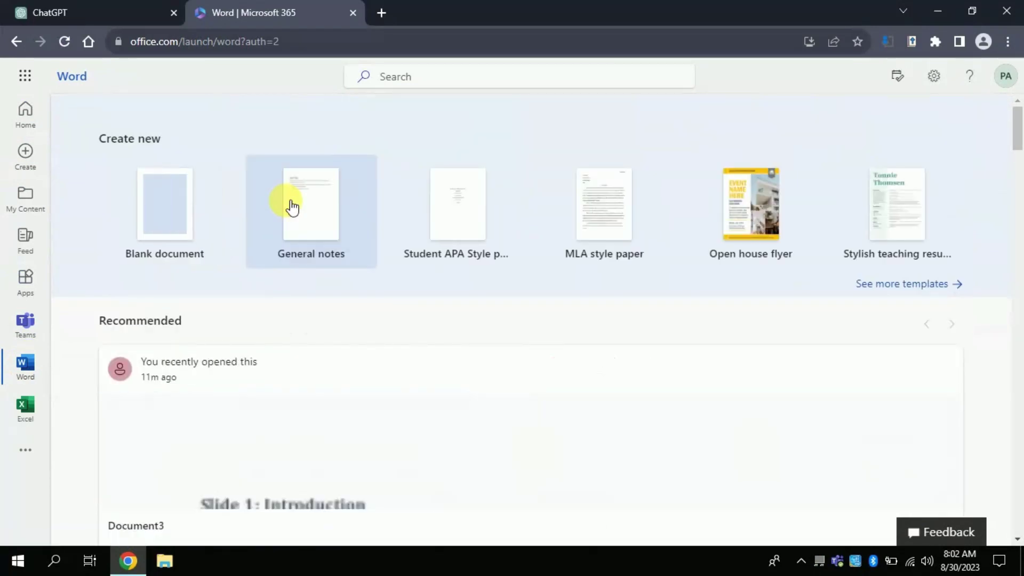
left_click(175, 225)
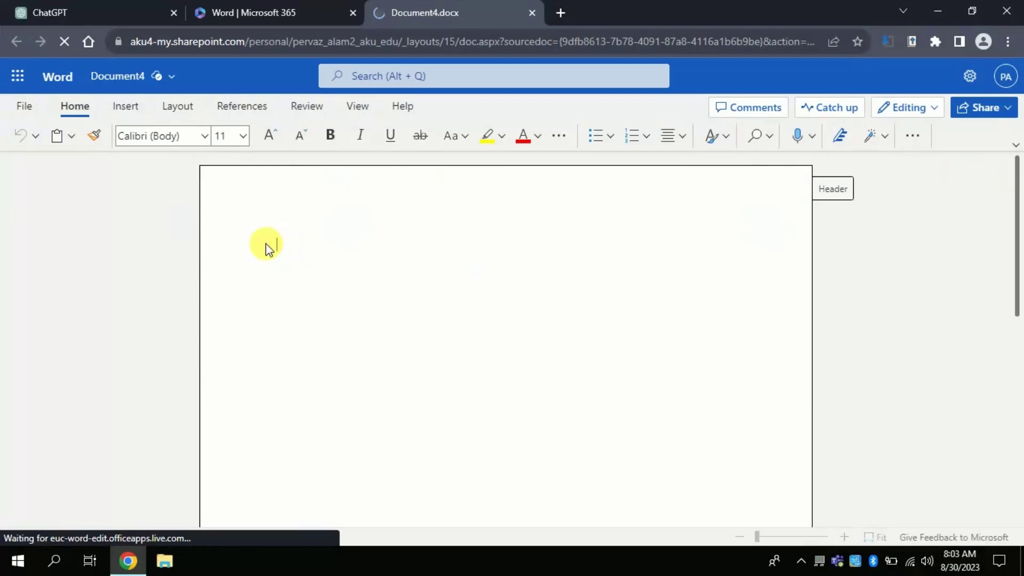
Copy the outline again from ChatGPT and paste it into Document4.
left_click(107, 12)
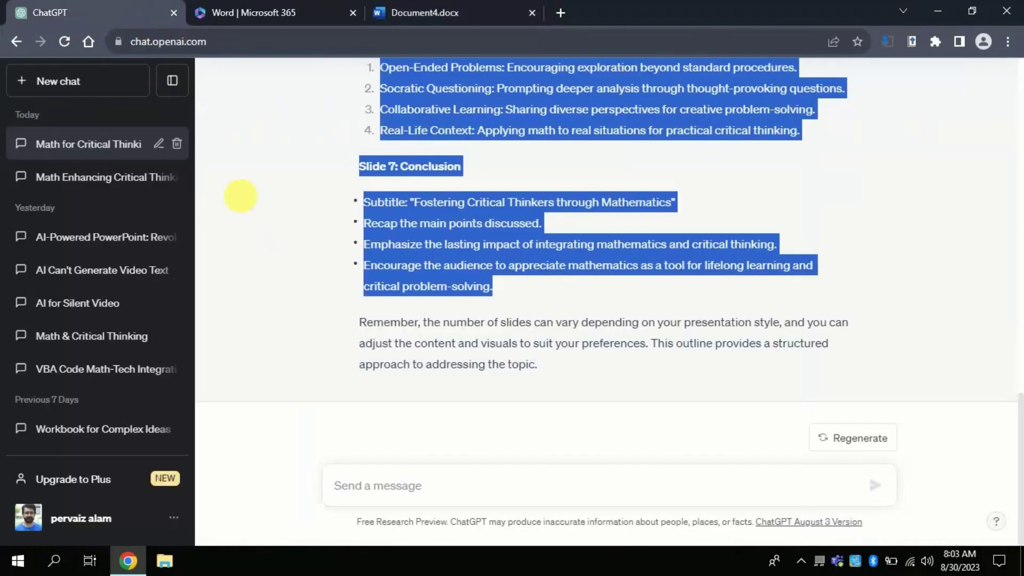
right_click(434, 219)
left_click(448, 228)
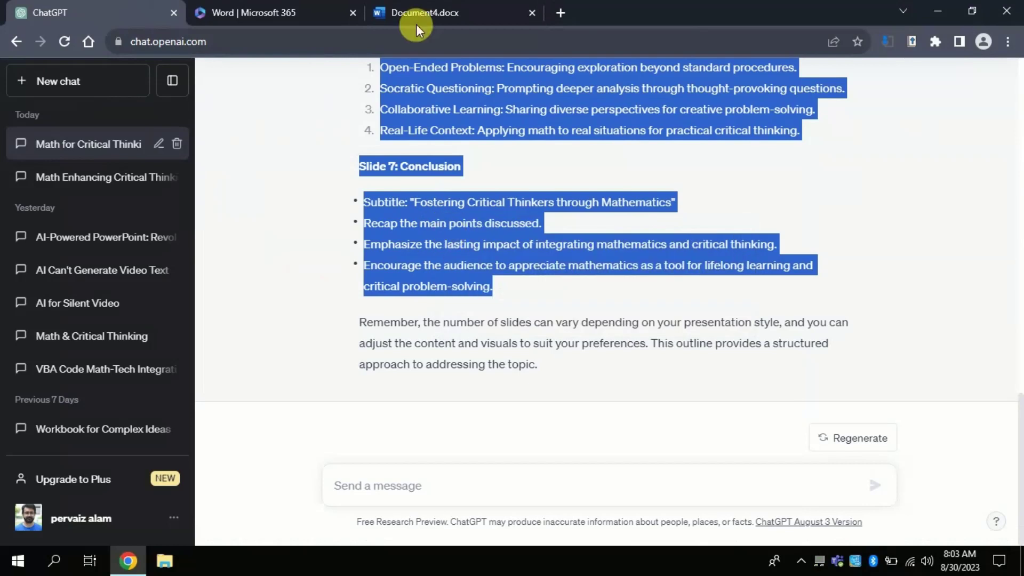
left_click(392, 7)
key("ctrl+v")
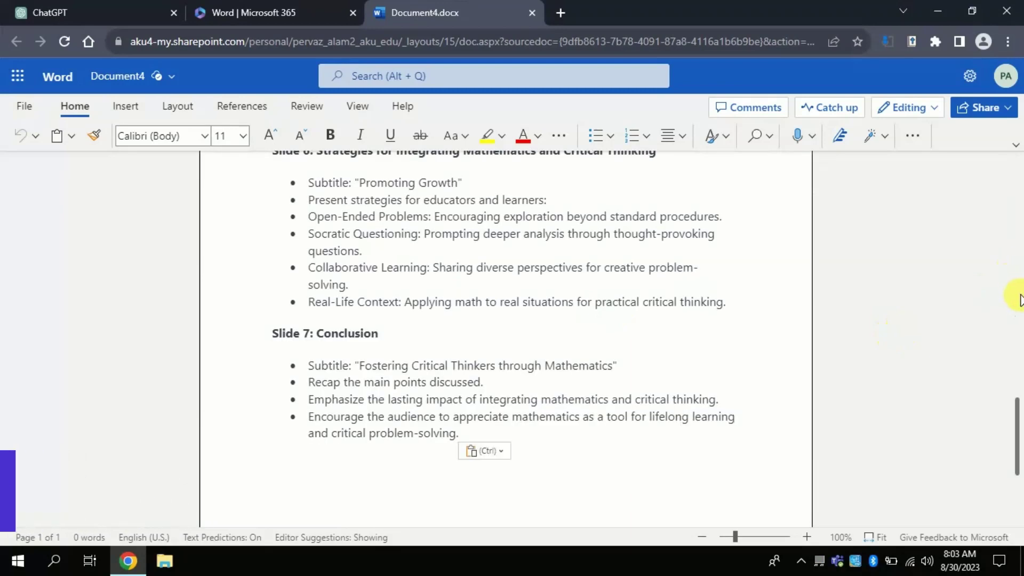
Set the pasted outline's paste option to Keep Source Formatting.
scroll(1020, 256, "up", 5)
scroll(1020, 235, "up", 10)
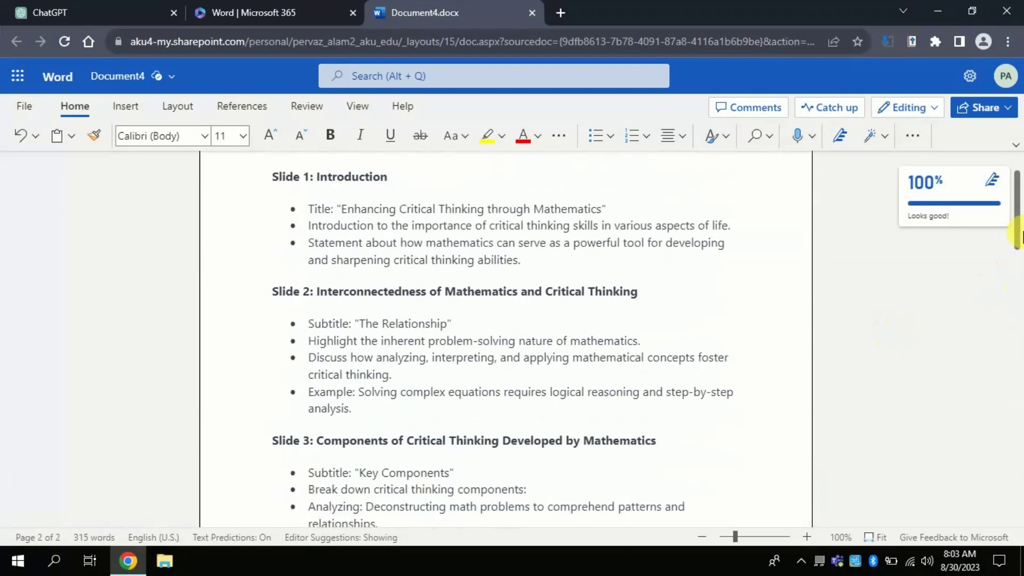
left_click_drag(1020, 229, 1020, 463)
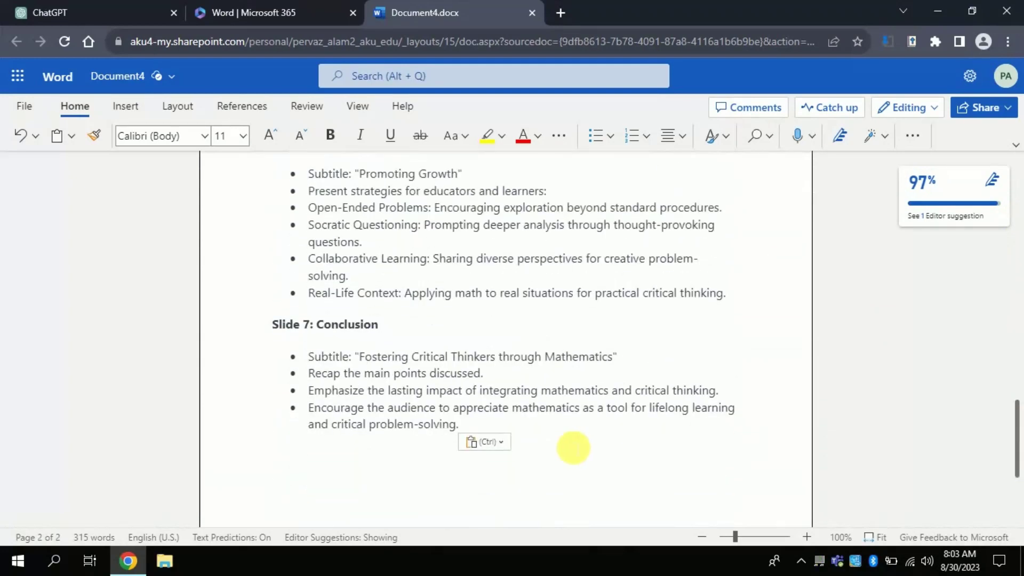
left_click(505, 442)
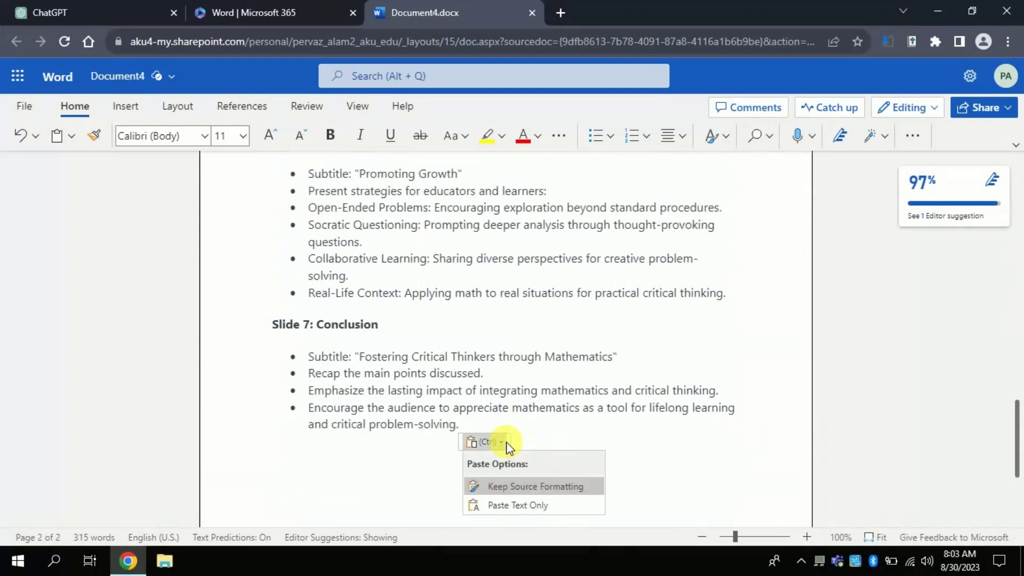
left_click(507, 486)
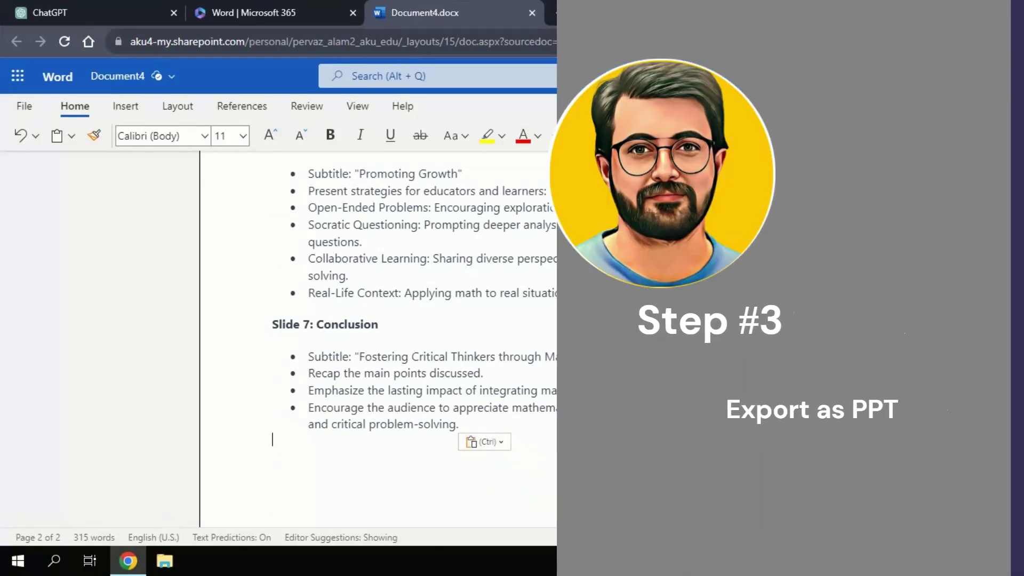
Open the Export page of Document4's File menu, showing Export to PowerPoint presentation.
left_click_drag(1017, 400, 1016, 160)
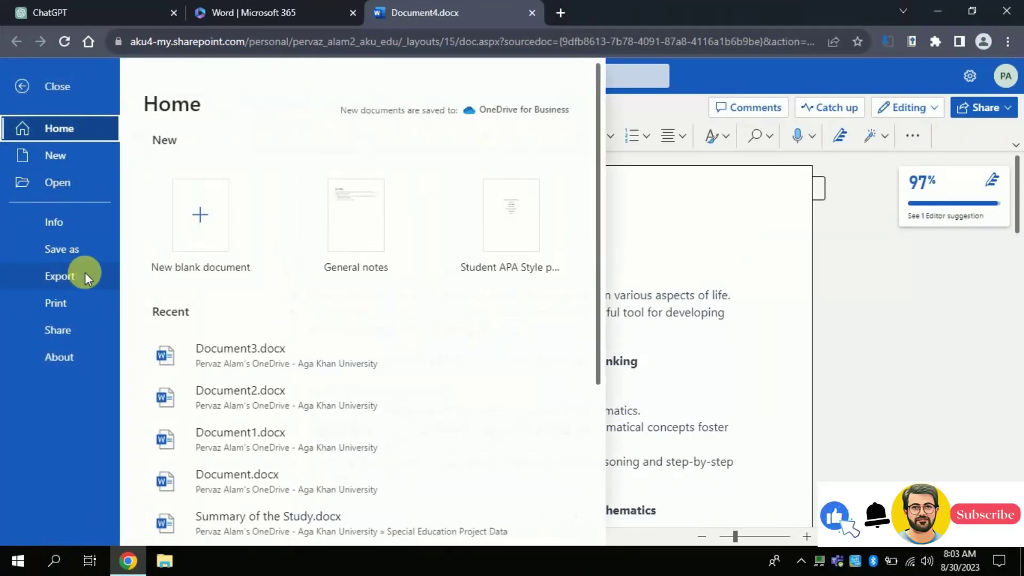
left_click(57, 277)
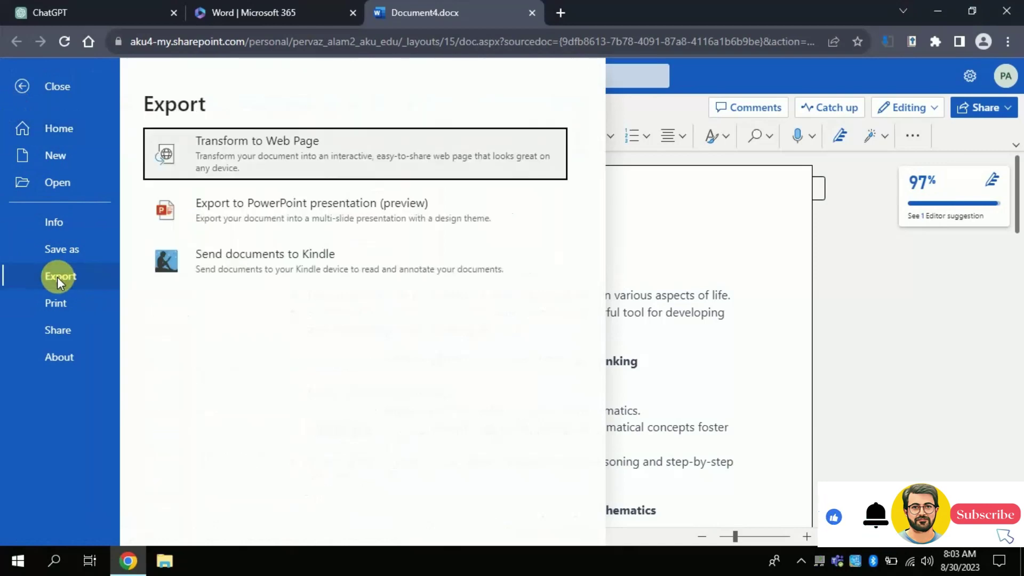